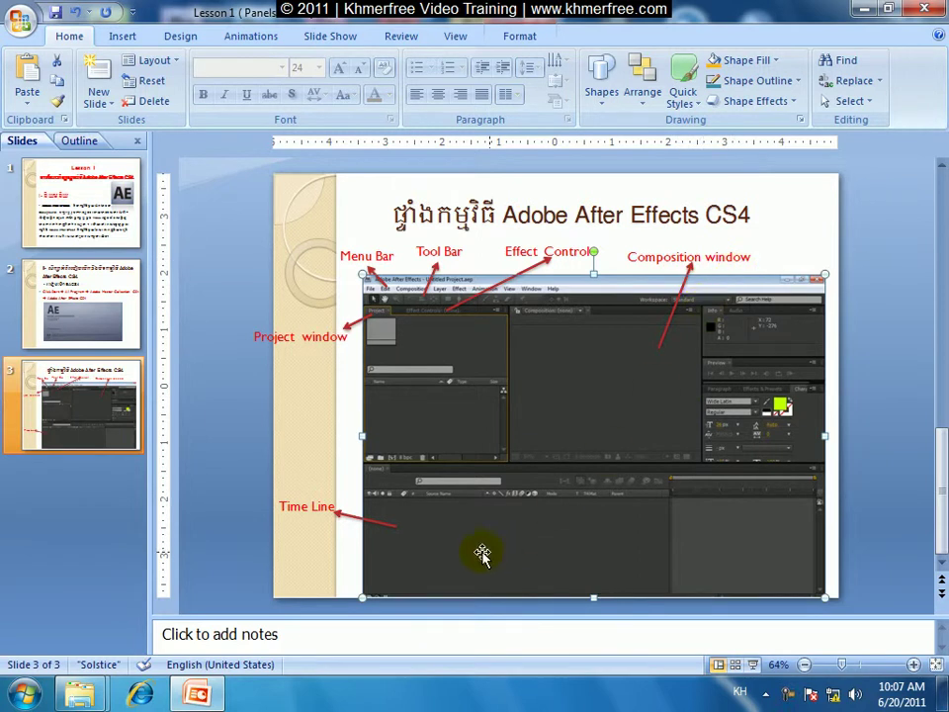
Step: Shift the After Effects screenshot on slide 3 towards the Project window label, and return it to its original place
{"action": "left_click_drag", "start_coordinate": [539, 578], "coordinate": [493, 576]}
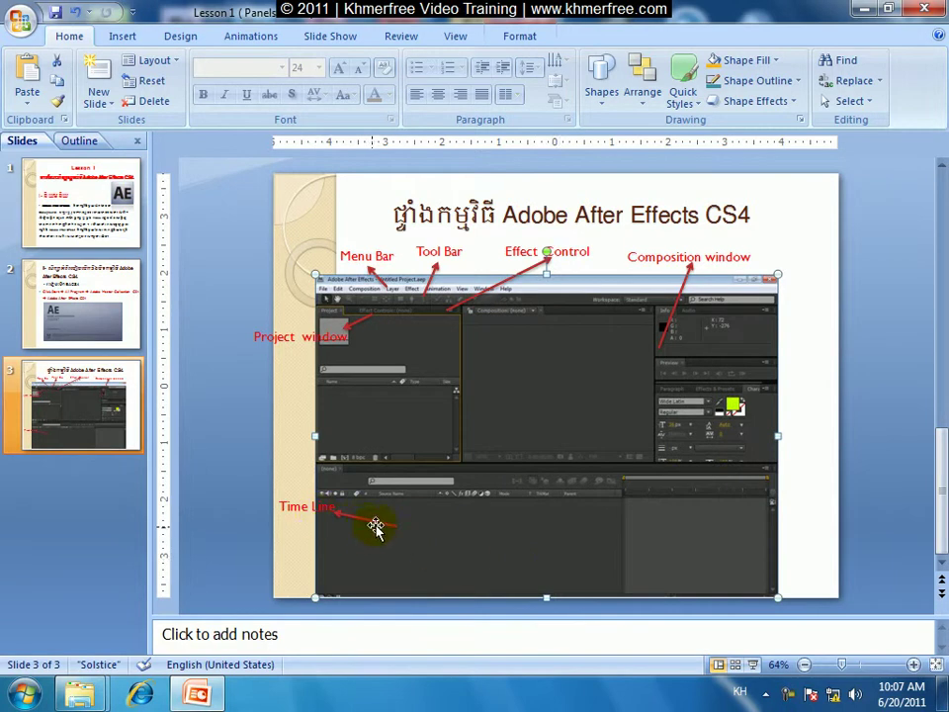
{"action": "left_click_drag", "start_coordinate": [377, 525], "coordinate": [434, 537]}
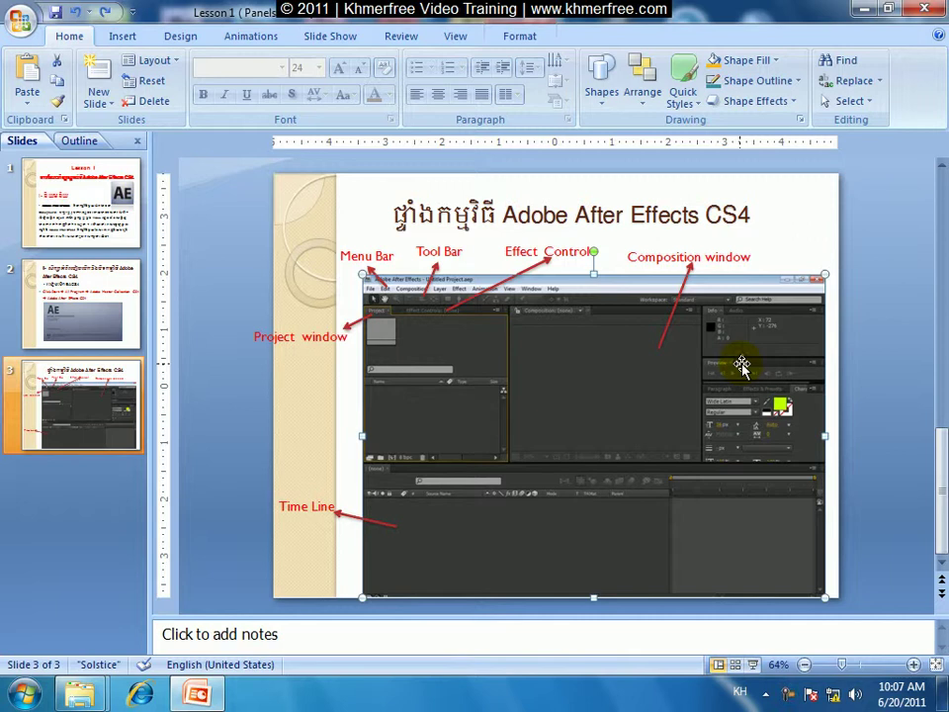
Step: Minimize the presentation and launch Adobe After Effects CS4 from the Adobe Master Collection CS4 program group
{"action": "left_click", "coordinate": [862, 12]}
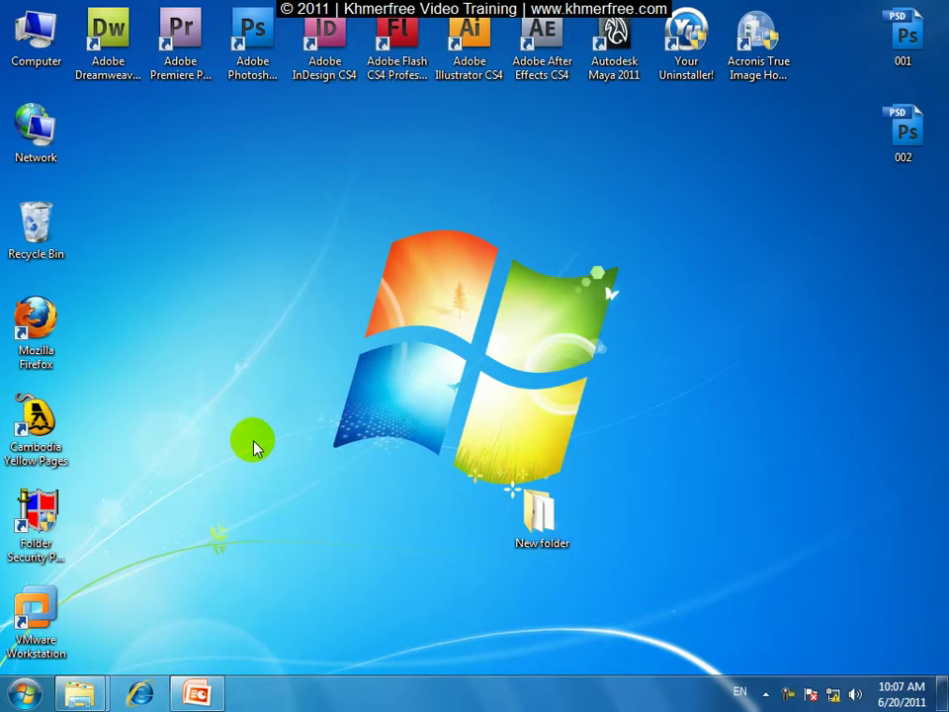
{"action": "left_click", "coordinate": [24, 692]}
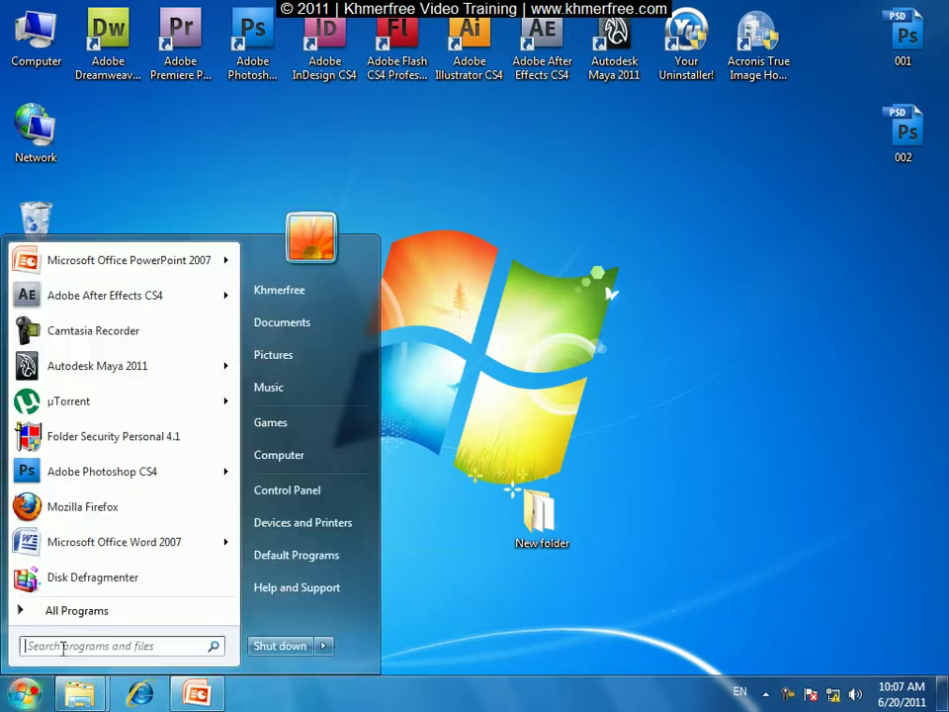
{"action": "left_click", "coordinate": [104, 617]}
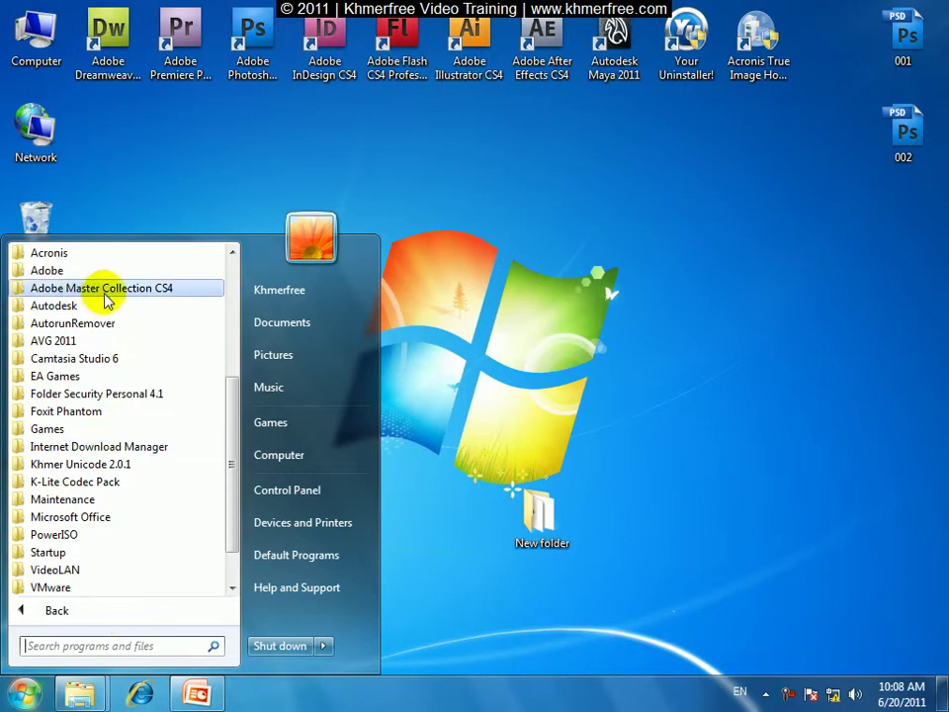
{"action": "left_click", "coordinate": [147, 295]}
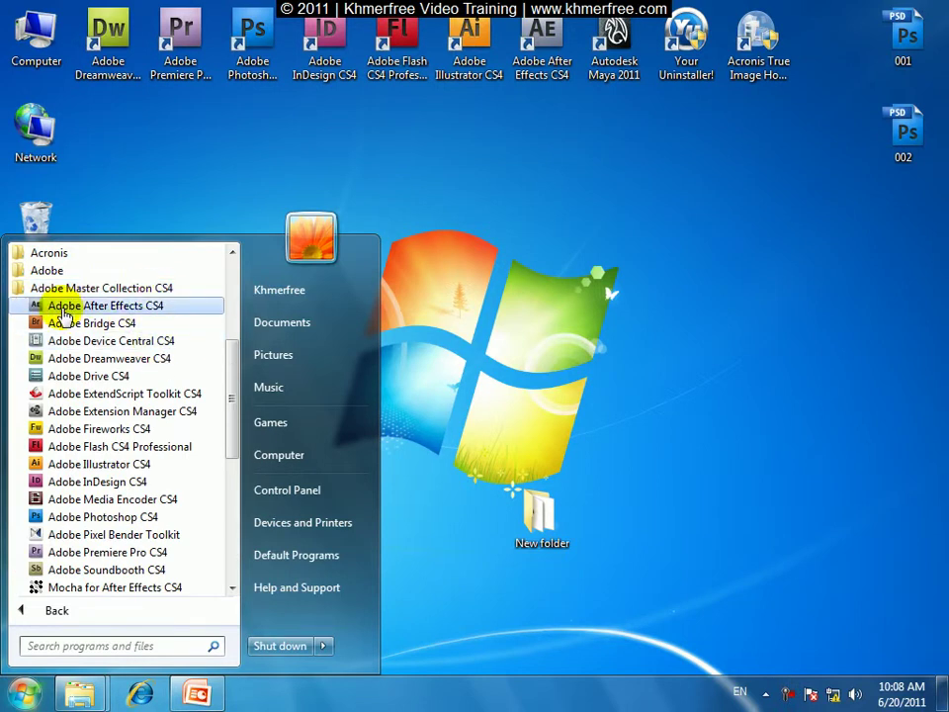
{"action": "left_click", "coordinate": [148, 307]}
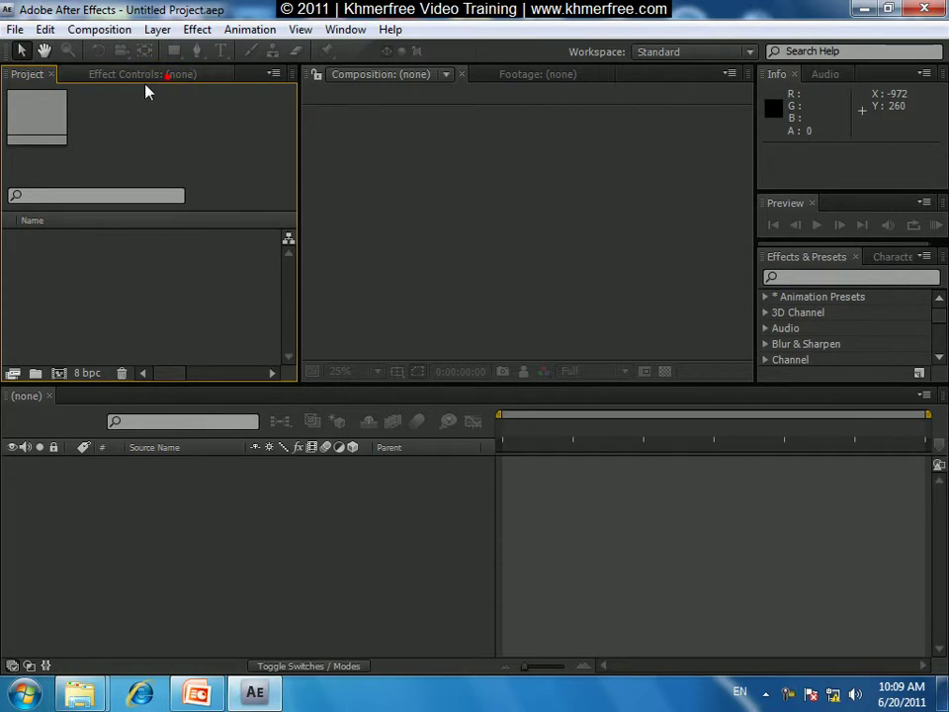
Step: Bring the Effect Controls panel to the front and look over the available tools
{"action": "left_click", "coordinate": [99, 29]}
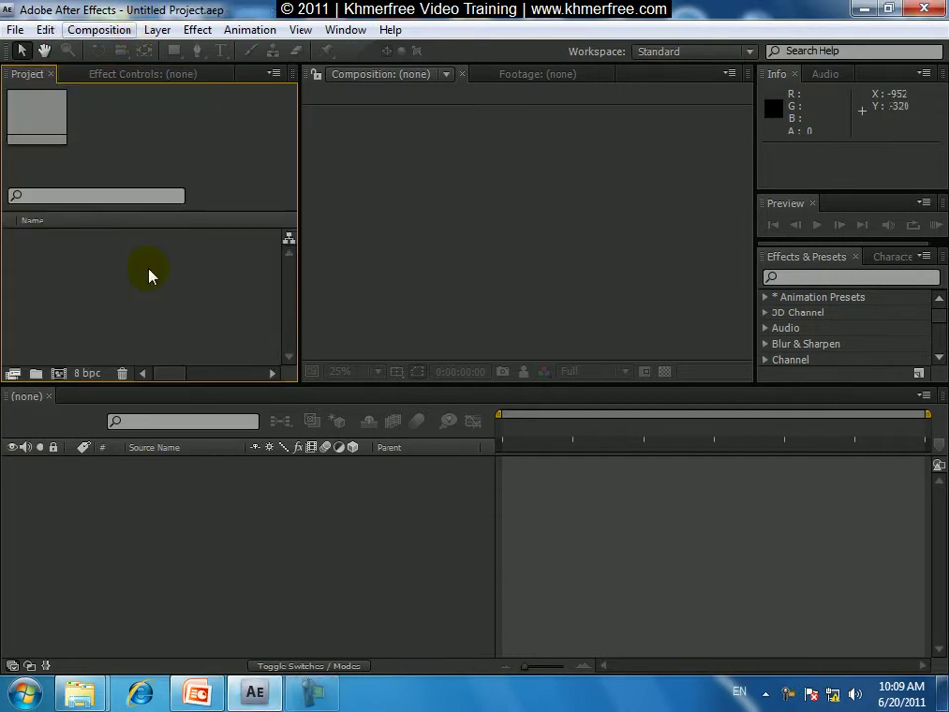
{"action": "left_click", "coordinate": [127, 75]}
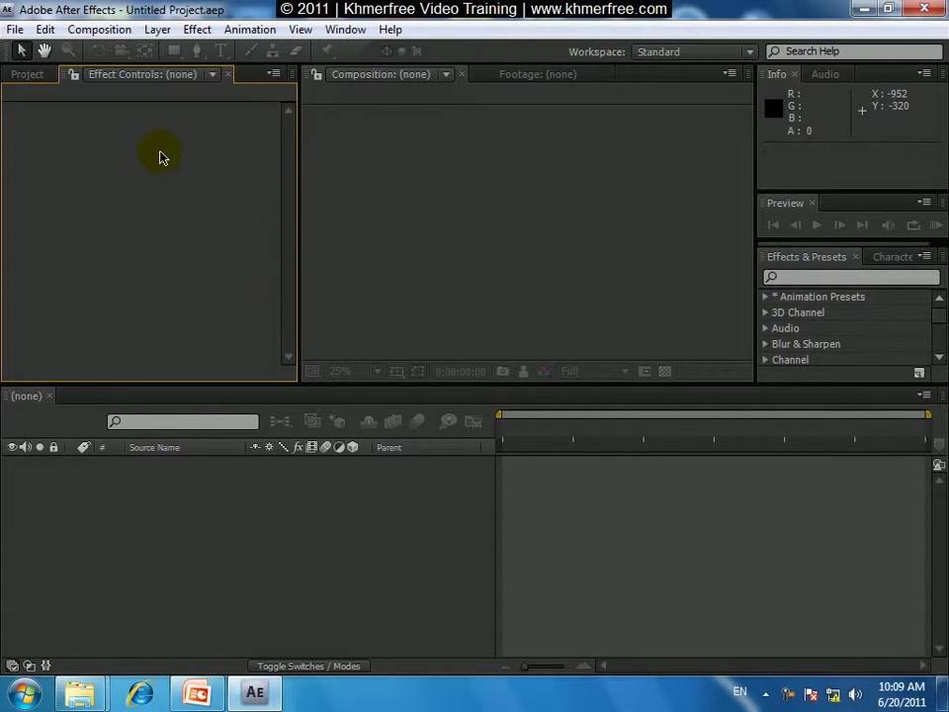
{"action": "left_click", "coordinate": [198, 174]}
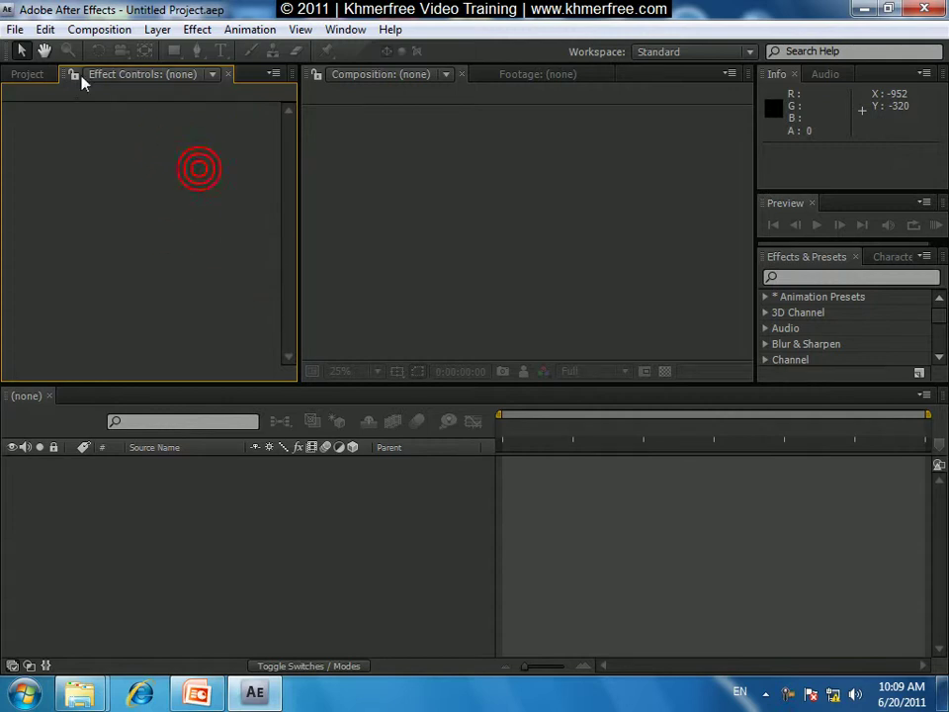
{"action": "left_click", "coordinate": [66, 52]}
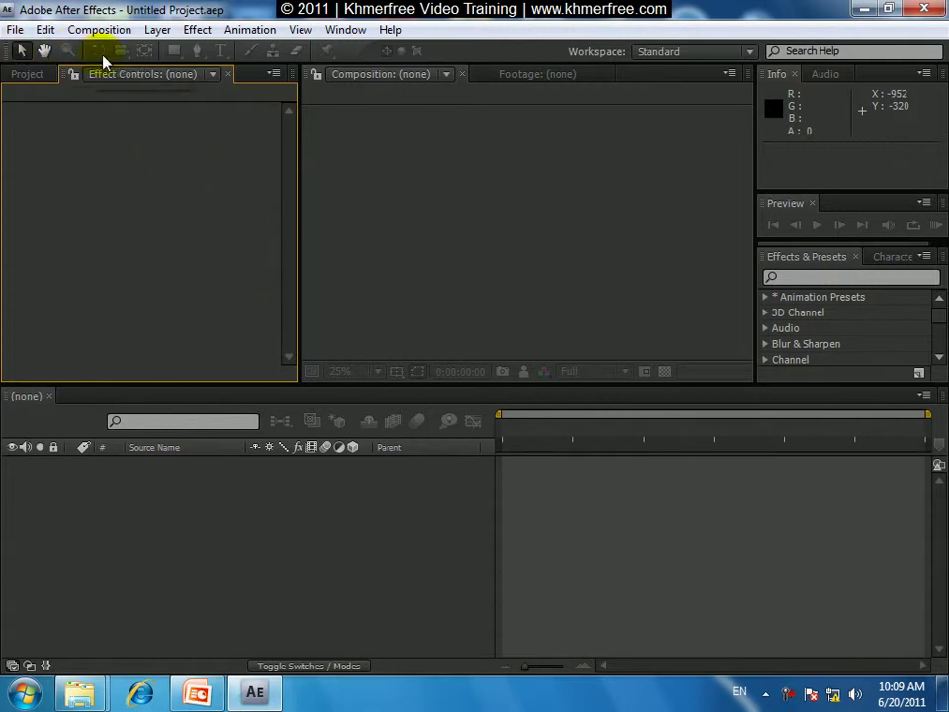
{"action": "left_click", "coordinate": [44, 50]}
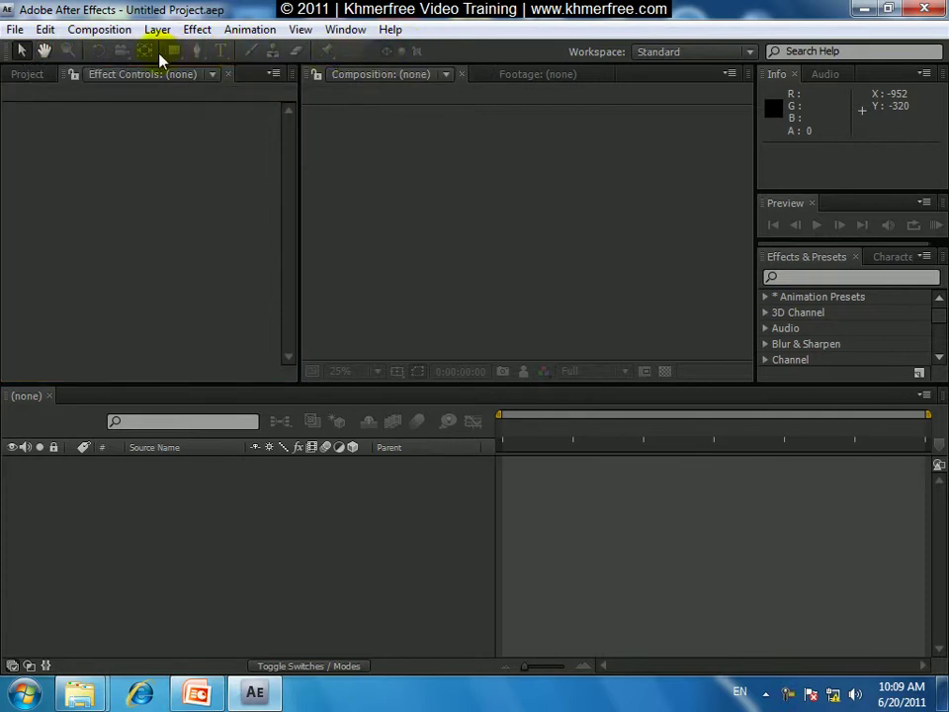
Step: Look over the main menu commands, the Composition panel and the Timeline panel
{"action": "left_click", "coordinate": [17, 29]}
{"action": "left_click", "coordinate": [108, 30]}
{"action": "left_click", "coordinate": [109, 29]}
{"action": "left_click", "coordinate": [156, 30]}
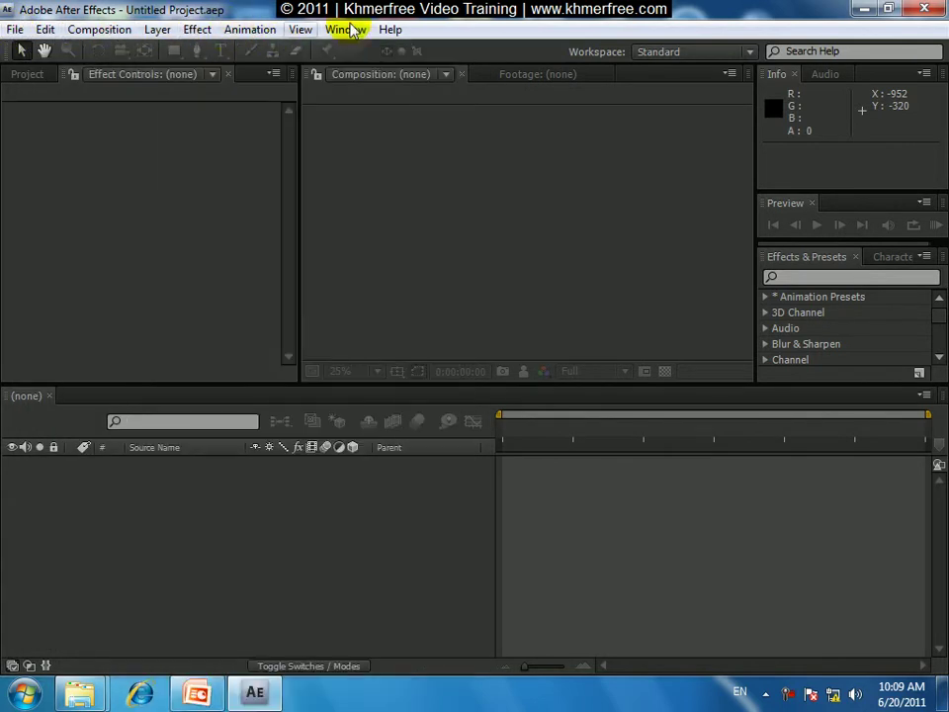
{"action": "left_click", "coordinate": [484, 183]}
{"action": "left_click", "coordinate": [470, 177]}
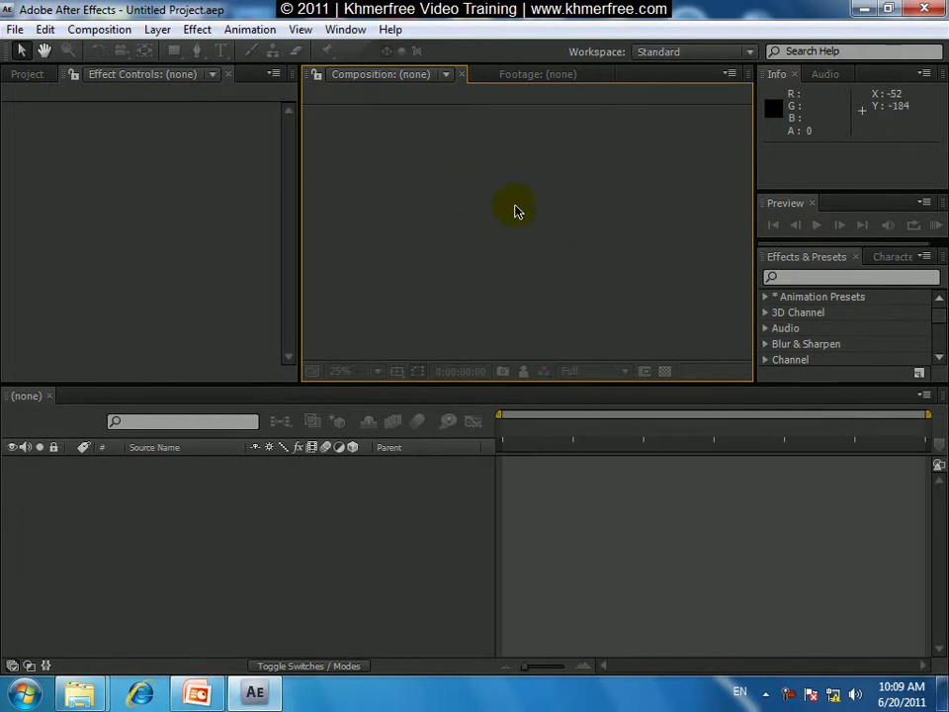
{"action": "left_click", "coordinate": [489, 181]}
{"action": "left_click", "coordinate": [300, 533]}
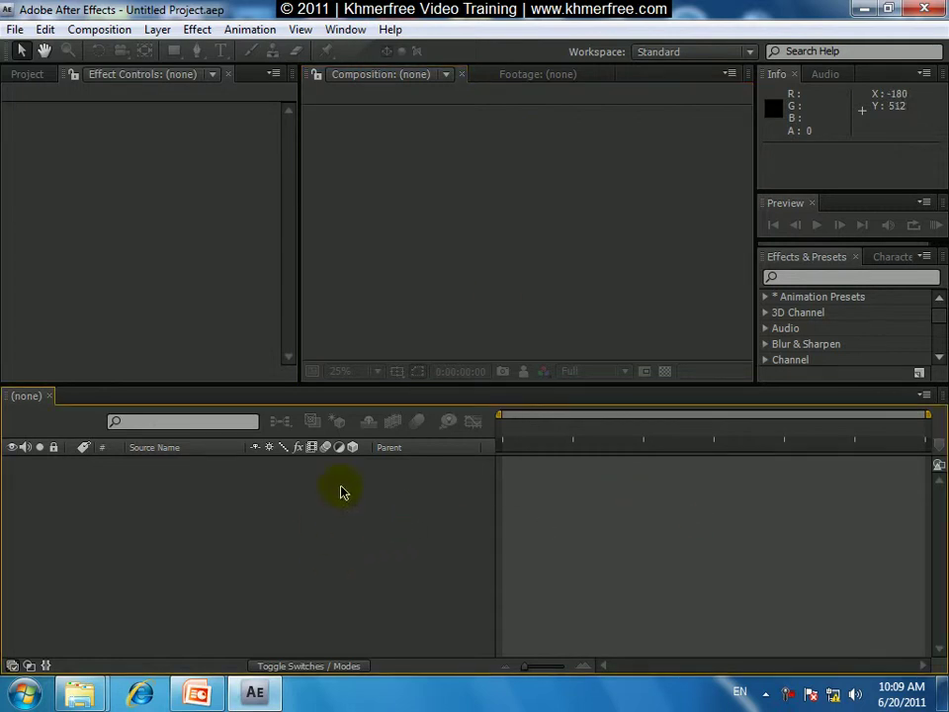
Step: Check the labelled interface slide in PowerPoint, and view the Info and Audio panels back in After Effects
{"action": "left_click", "coordinate": [197, 692]}
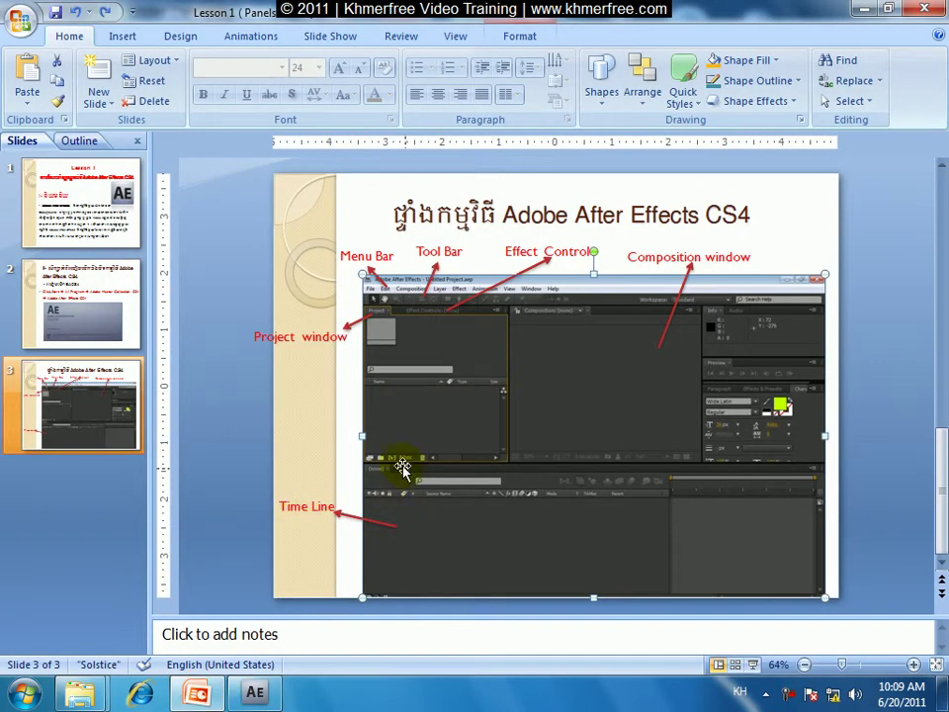
{"action": "left_click", "coordinate": [862, 10]}
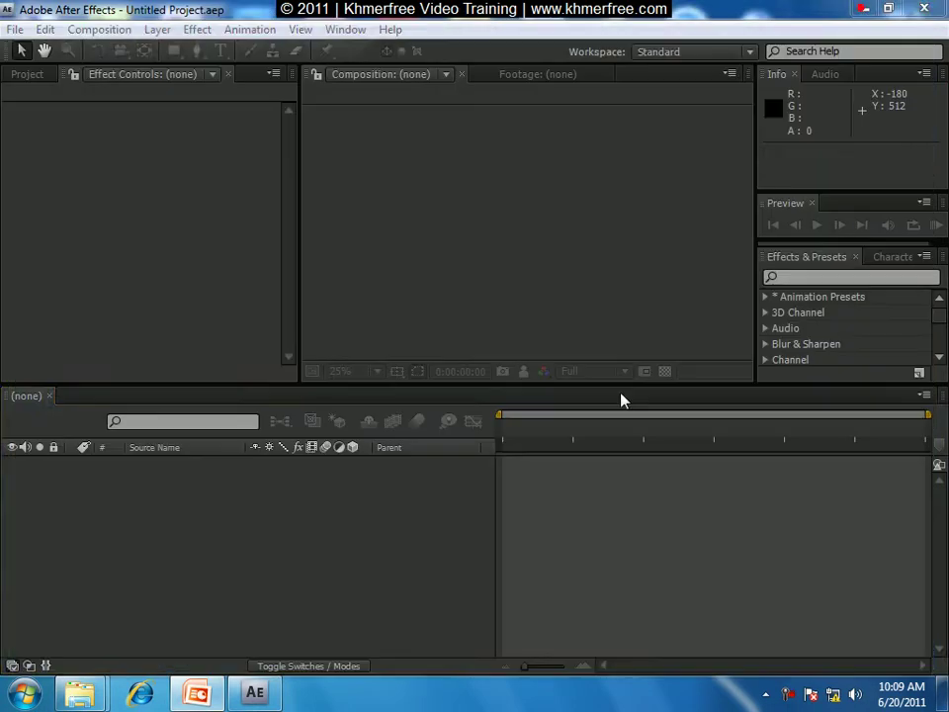
{"action": "left_click", "coordinate": [852, 165]}
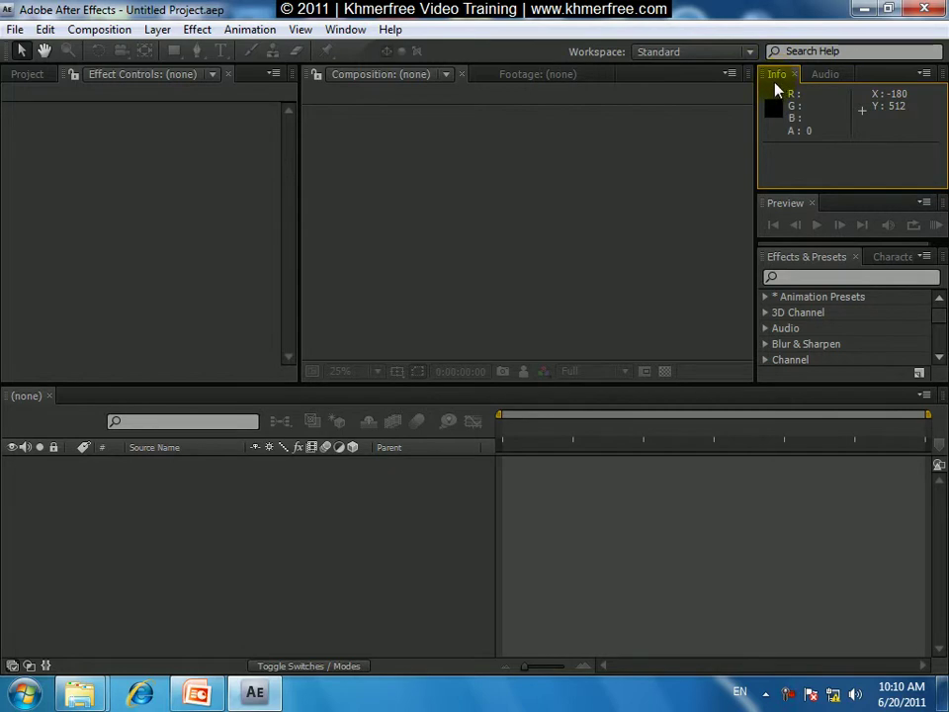
{"action": "left_click", "coordinate": [828, 78]}
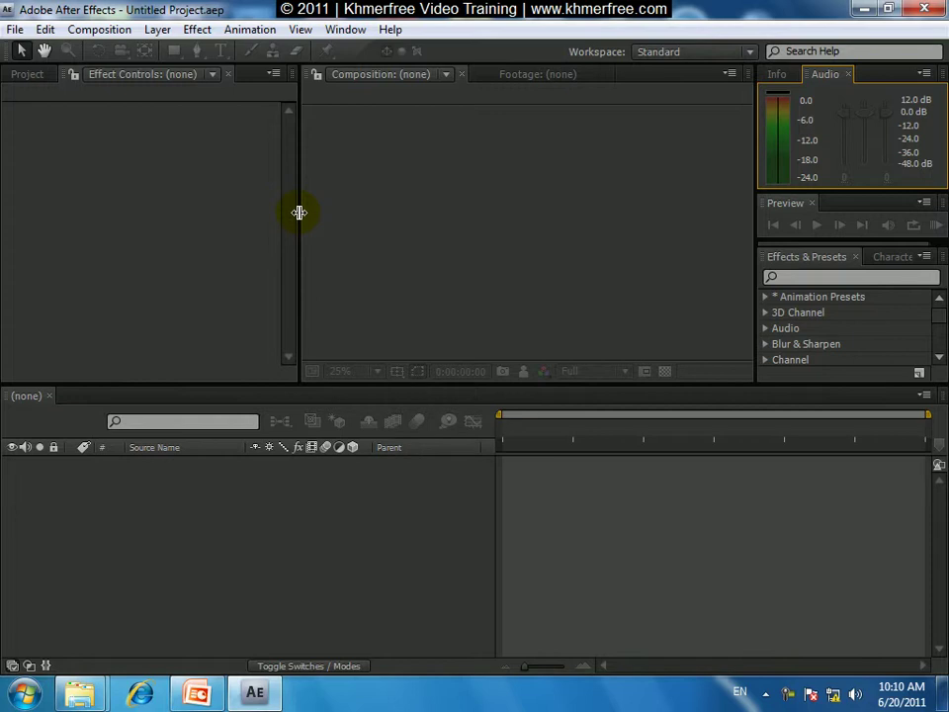
Step: Resize the panel areas so the Timeline is short and the Audio and Effects & Presets column is wider
{"action": "left_click_drag", "start_coordinate": [298, 212], "coordinate": [477, 227]}
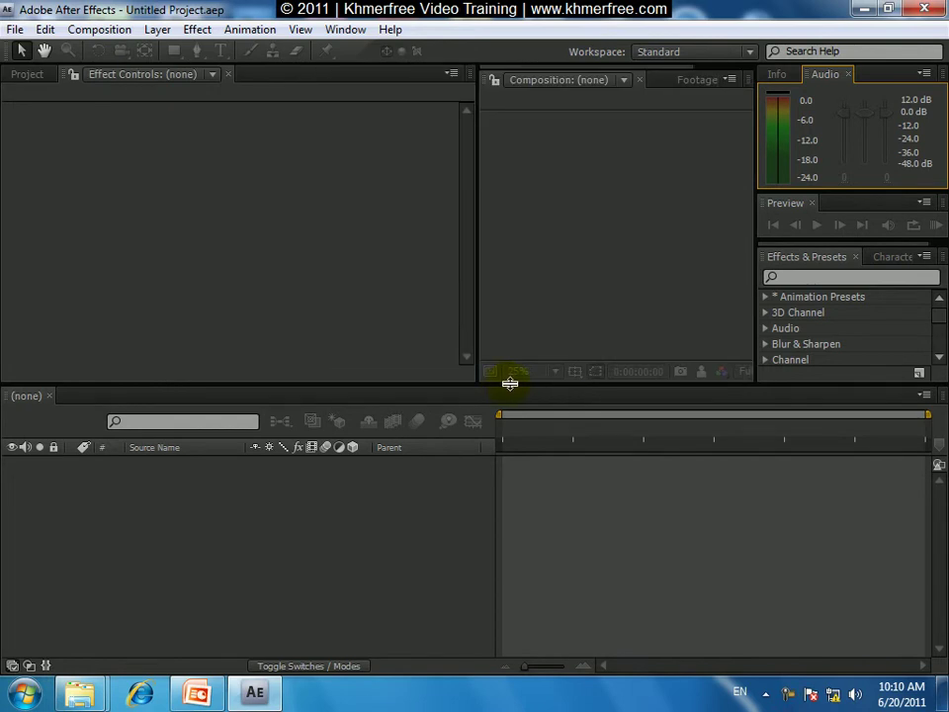
{"action": "left_click_drag", "start_coordinate": [514, 382], "coordinate": [502, 293]}
{"action": "left_click_drag", "start_coordinate": [475, 204], "coordinate": [304, 203]}
{"action": "left_click_drag", "start_coordinate": [447, 292], "coordinate": [455, 546]}
{"action": "left_click_drag", "start_coordinate": [754, 278], "coordinate": [657, 273]}
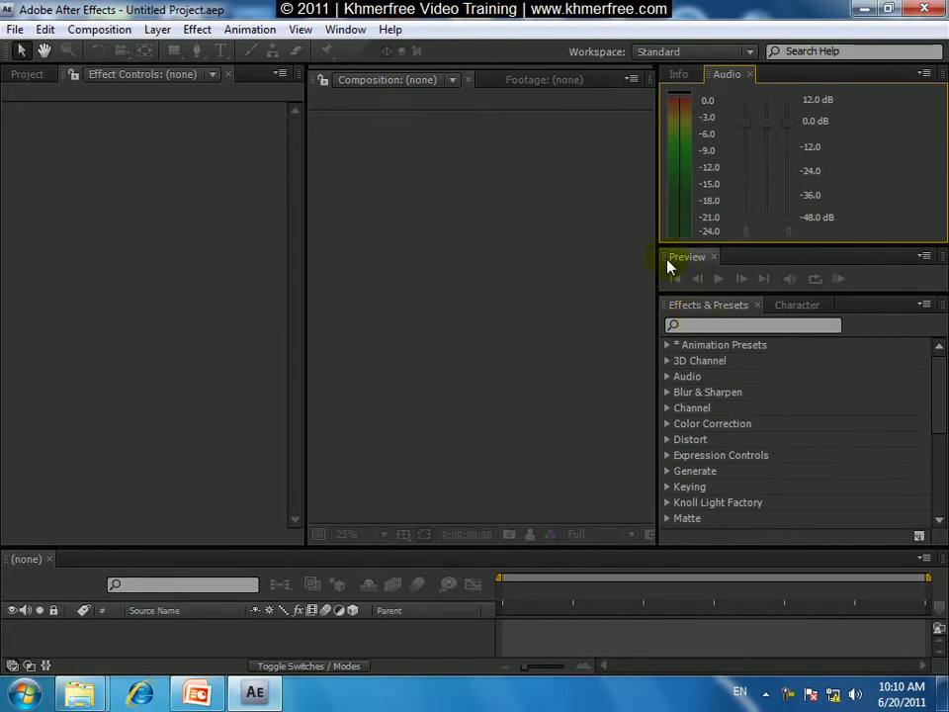
Step: Dock the Preview panel into the Project and Effect Controls group, and switch between the grouped panels
{"action": "left_click", "coordinate": [666, 262]}
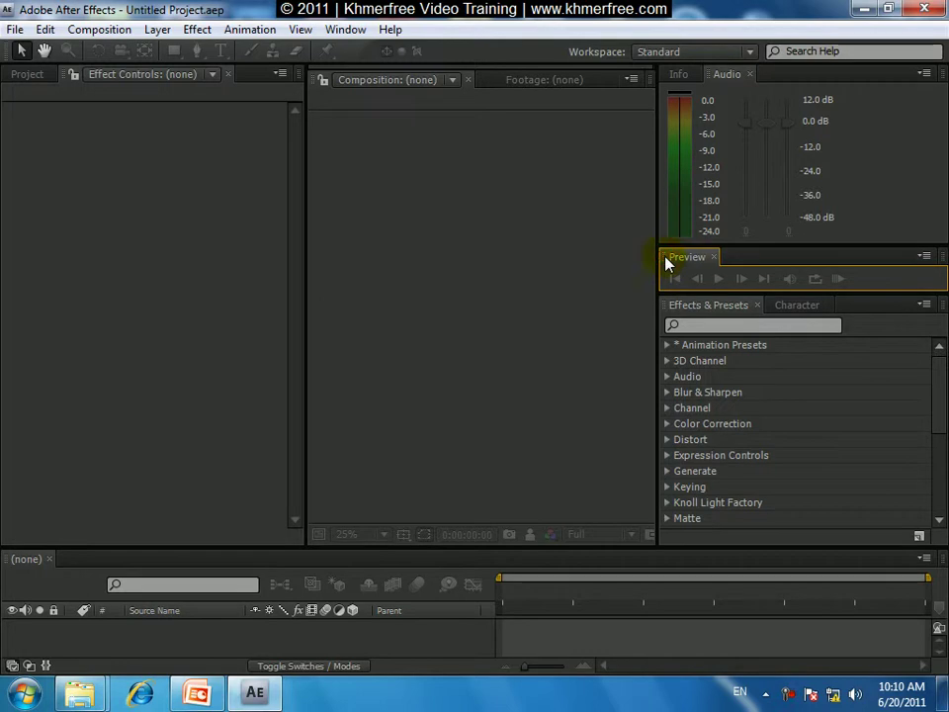
{"action": "left_click_drag", "start_coordinate": [666, 262], "coordinate": [204, 87]}
{"action": "left_click", "coordinate": [87, 79]}
{"action": "left_click", "coordinate": [204, 79]}
{"action": "left_click", "coordinate": [85, 79]}
{"action": "left_click", "coordinate": [28, 79]}
{"action": "left_click", "coordinate": [197, 81]}
{"action": "left_click", "coordinate": [85, 80]}
{"action": "left_click", "coordinate": [35, 80]}
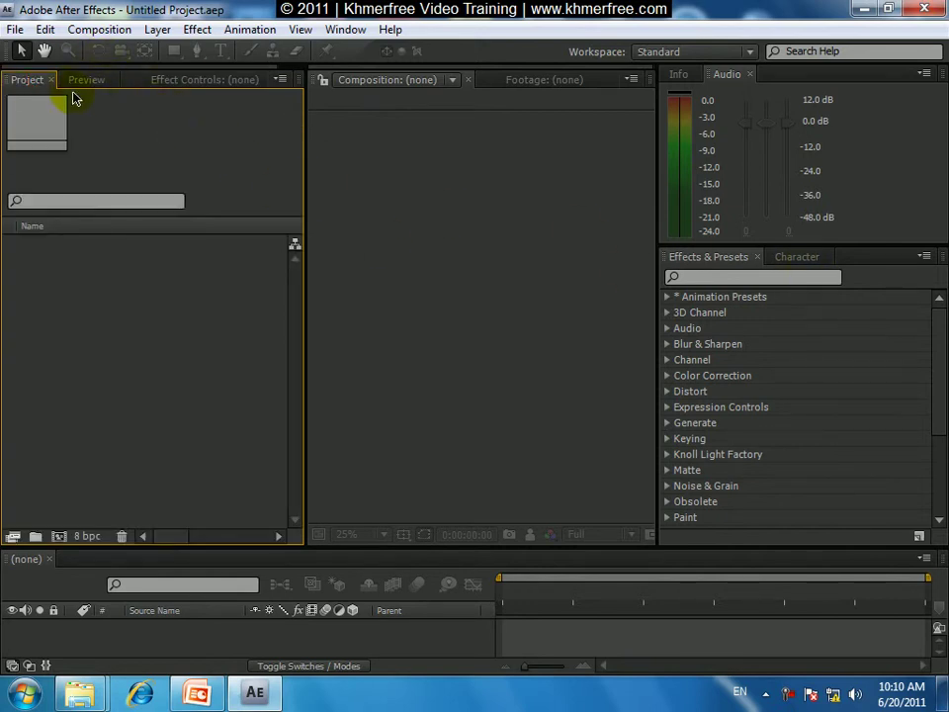
Step: Dock the Timeline panel into the Project panel group, widen the group and browse its panels
{"action": "left_click_drag", "start_coordinate": [8, 563], "coordinate": [182, 94]}
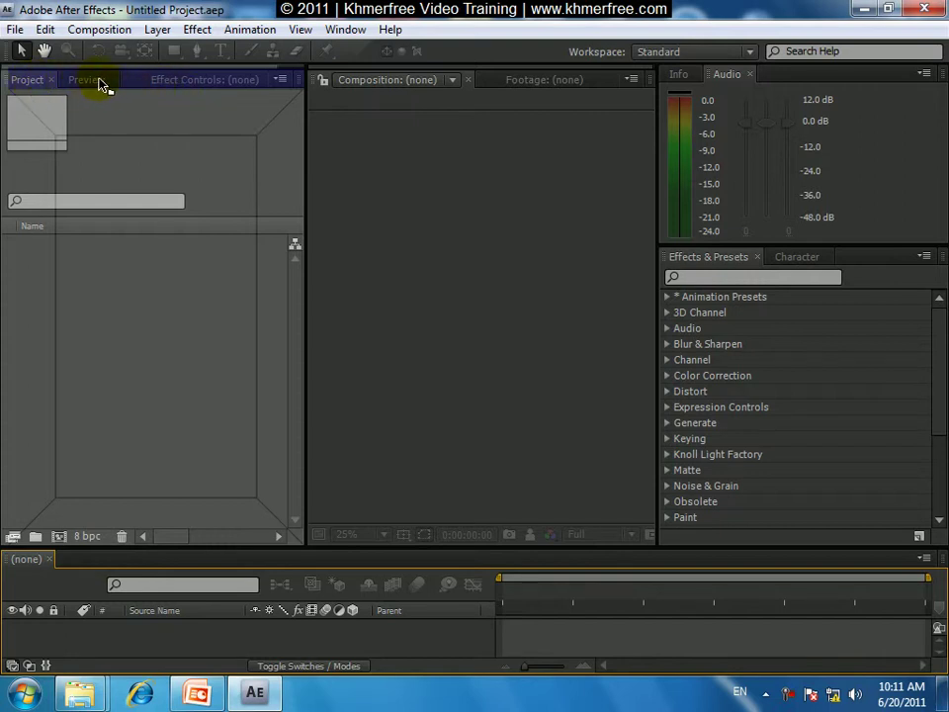
{"action": "left_click_drag", "start_coordinate": [85, 85], "coordinate": [147, 87]}
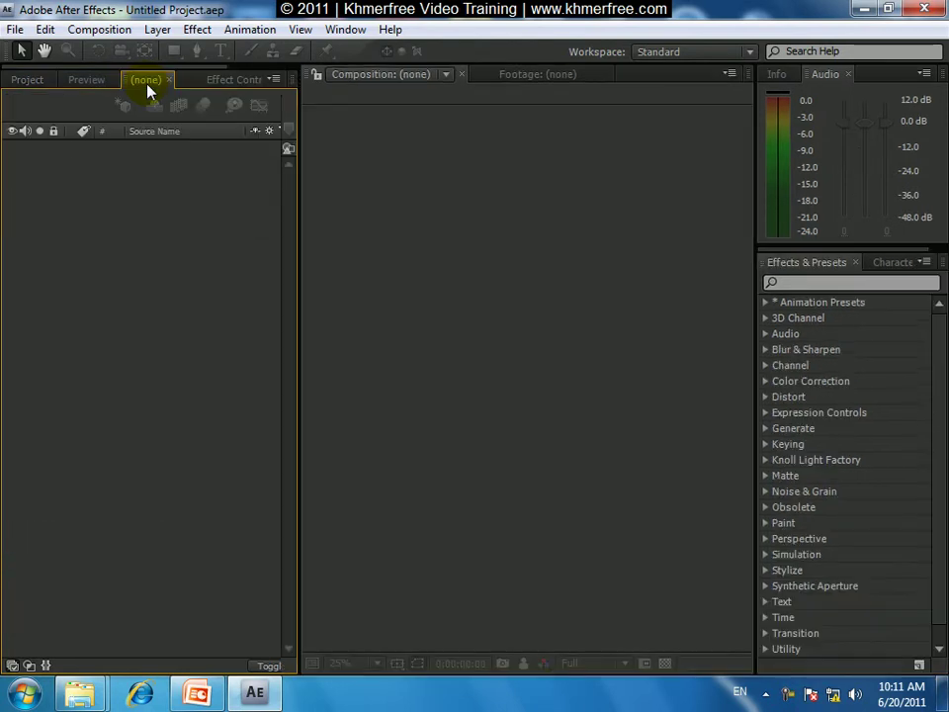
{"action": "left_click", "coordinate": [242, 85]}
{"action": "left_click", "coordinate": [69, 79]}
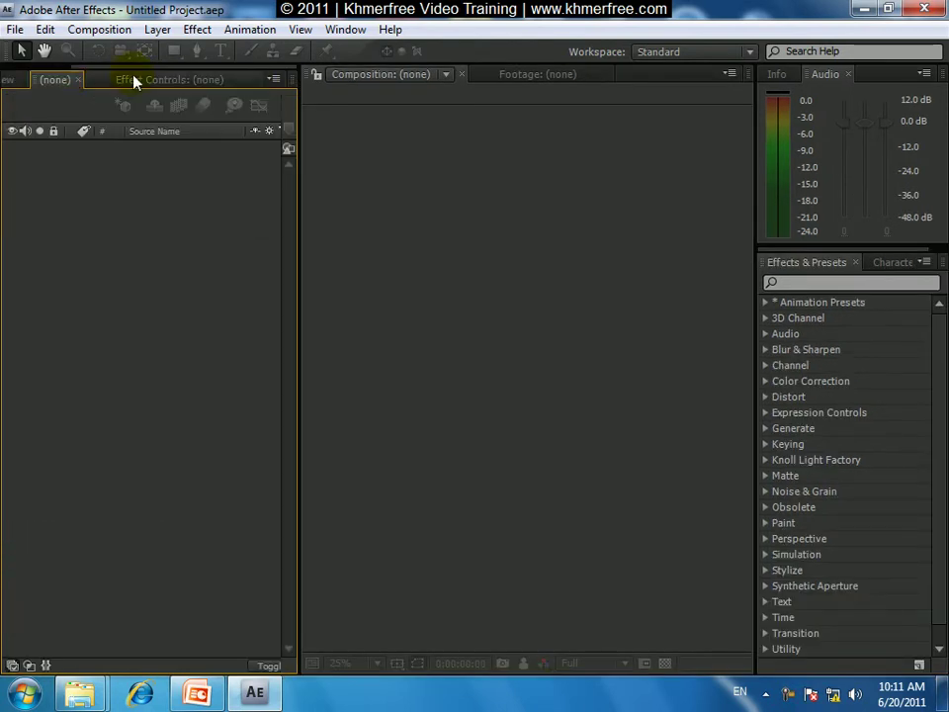
{"action": "left_click_drag", "start_coordinate": [296, 99], "coordinate": [485, 128]}
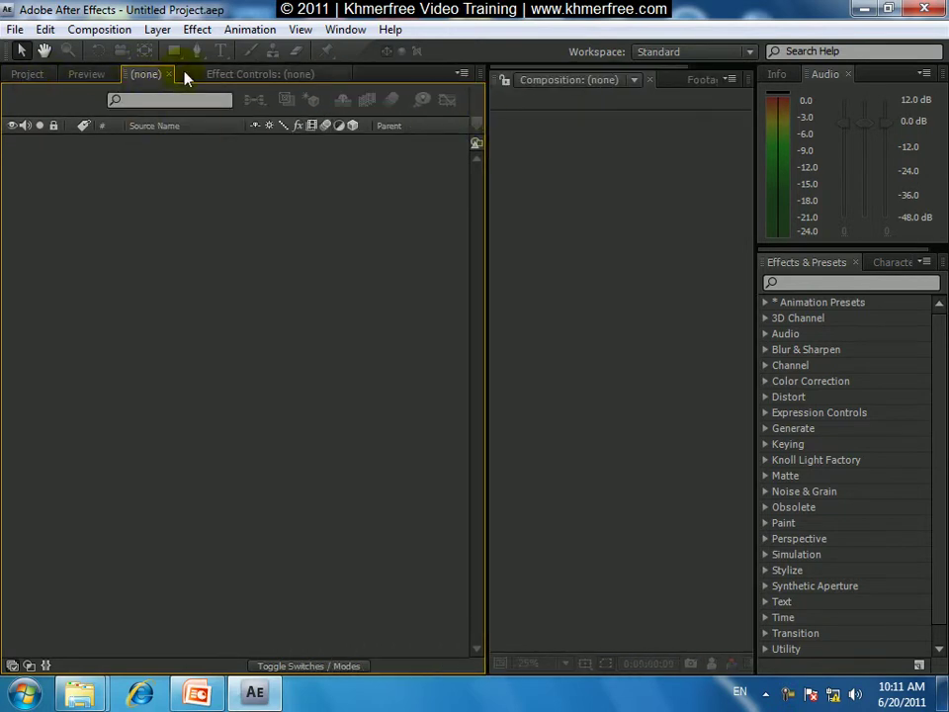
{"action": "left_click", "coordinate": [188, 259]}
{"action": "left_click", "coordinate": [252, 77]}
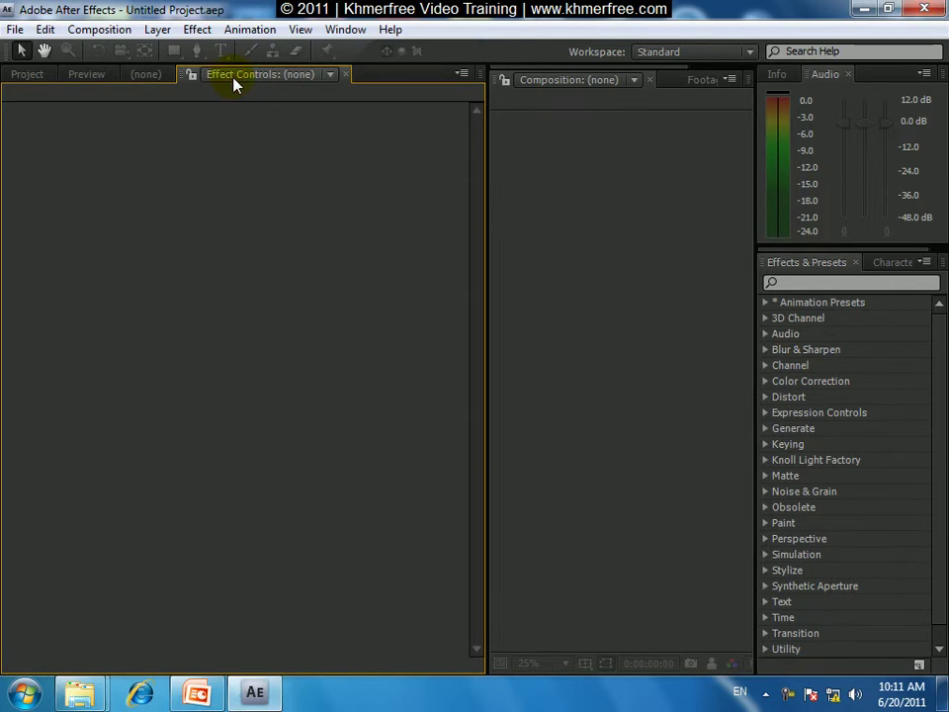
{"action": "left_click", "coordinate": [94, 74]}
{"action": "left_click", "coordinate": [134, 74]}
Step: Dock the Timeline panel below the other panels across the full window width and reduce its height
{"action": "left_click_drag", "start_coordinate": [125, 82], "coordinate": [269, 672]}
{"action": "left_click_drag", "start_coordinate": [202, 370], "coordinate": [198, 453]}
{"action": "left_click", "coordinate": [285, 232]}
{"action": "left_click", "coordinate": [201, 236]}
Step: Narrow the Project and Effect Controls column, and dock the Preview panel with the Effects & Presets panel
{"action": "left_click", "coordinate": [84, 75]}
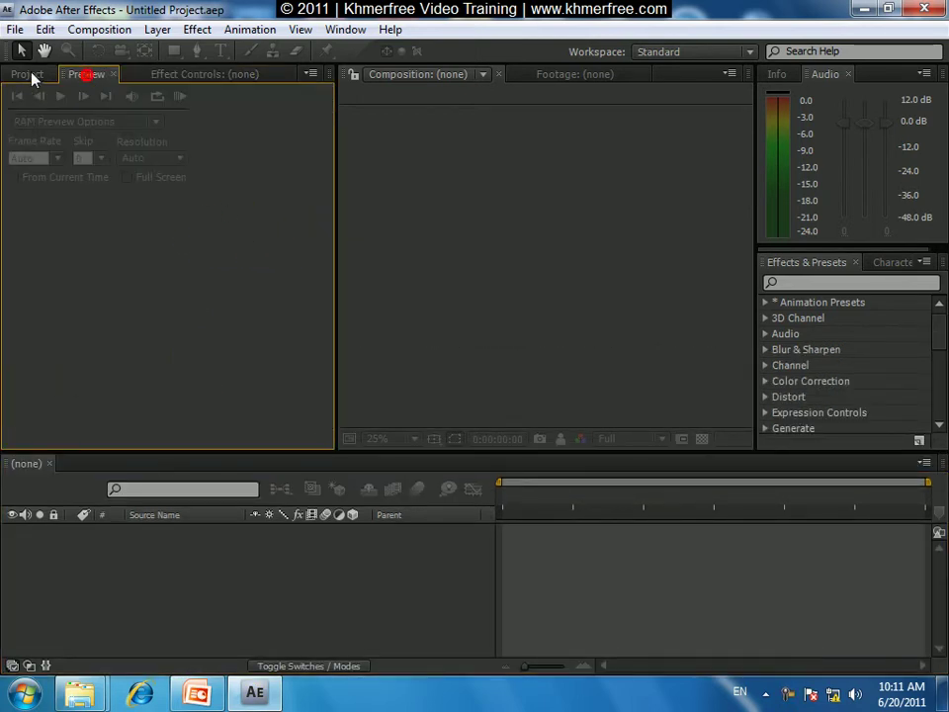
{"action": "left_click", "coordinate": [29, 74]}
{"action": "left_click_drag", "start_coordinate": [334, 154], "coordinate": [182, 165]}
{"action": "left_click", "coordinate": [71, 79]}
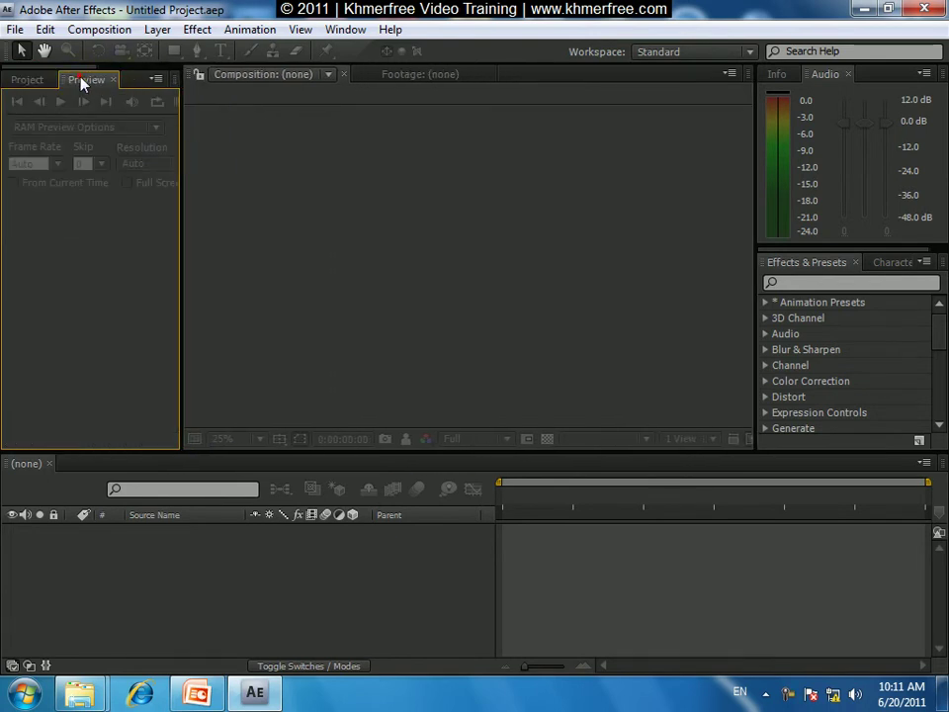
{"action": "left_click_drag", "start_coordinate": [414, 240], "coordinate": [887, 271]}
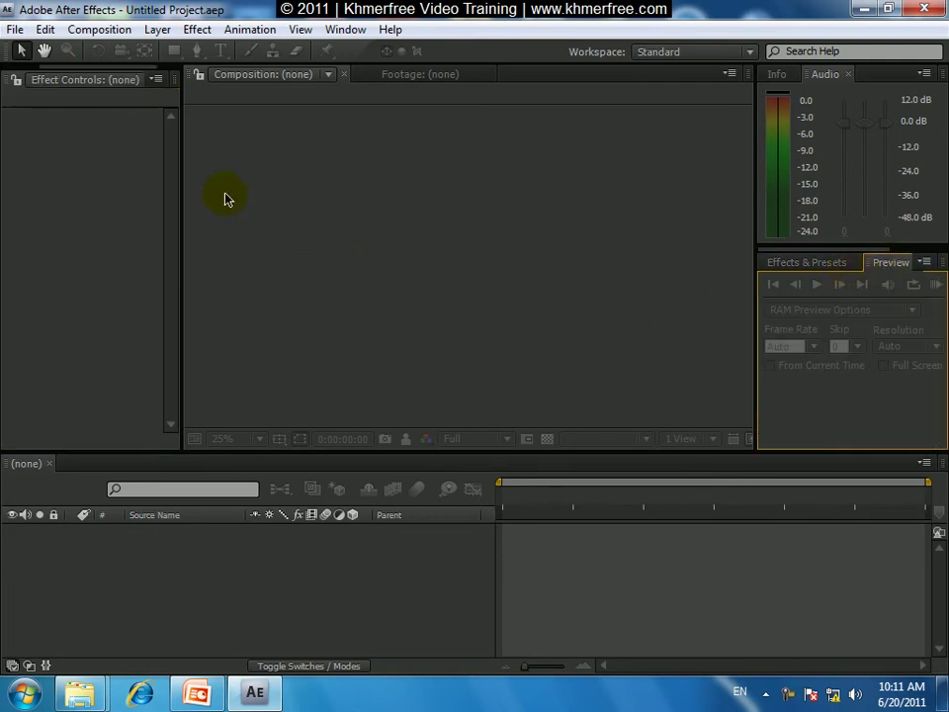
{"action": "left_click_drag", "start_coordinate": [184, 194], "coordinate": [233, 212]}
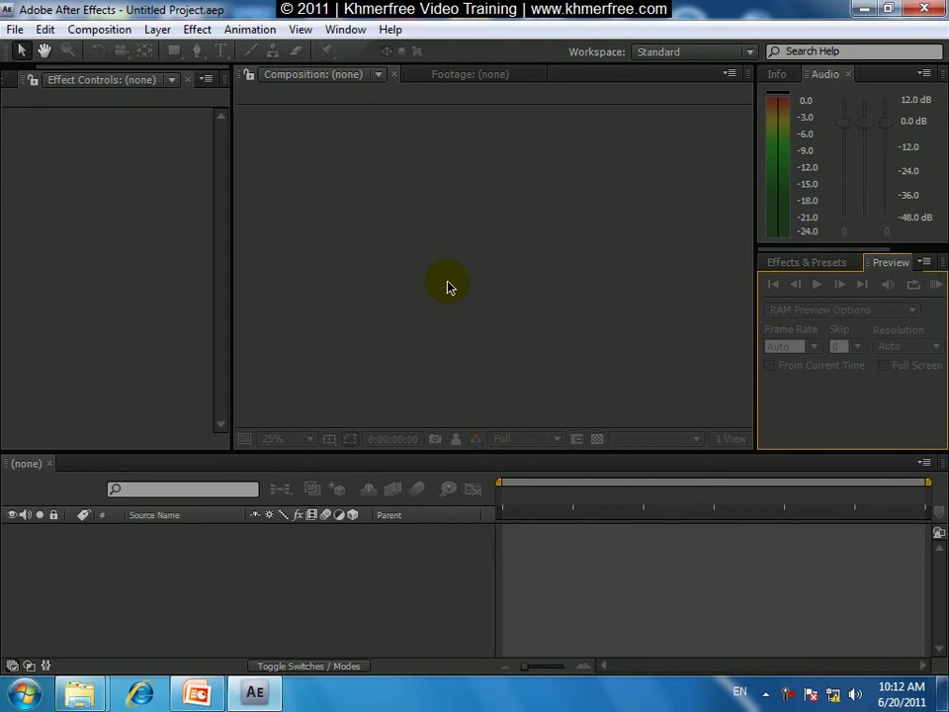
Step: Look over the project and exit commands, and close After Effects to return to the desktop
{"action": "left_click", "coordinate": [17, 31]}
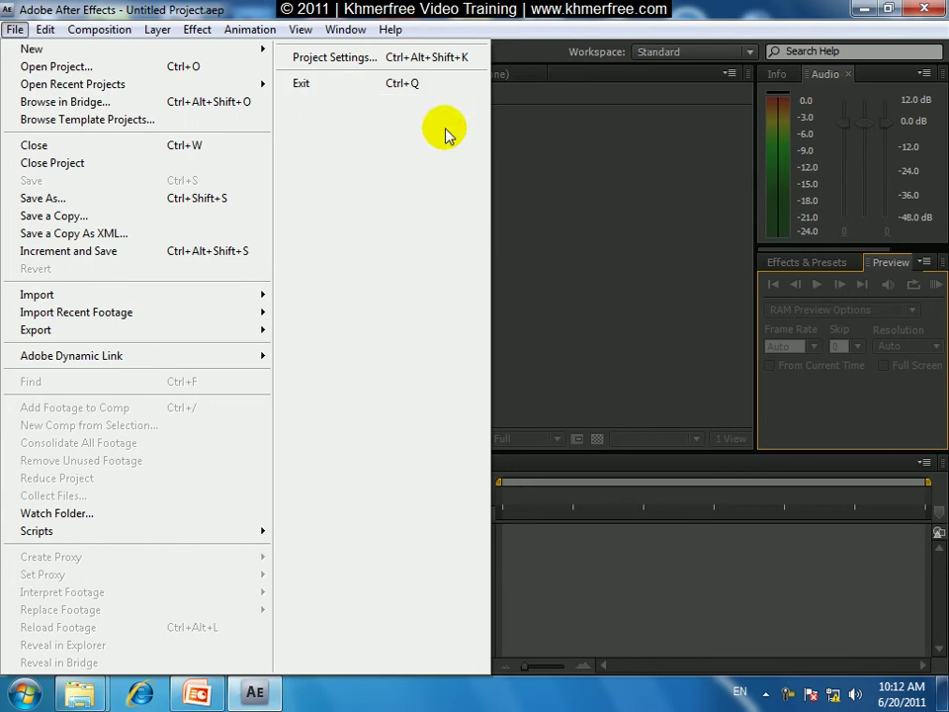
{"action": "left_click", "coordinate": [556, 148]}
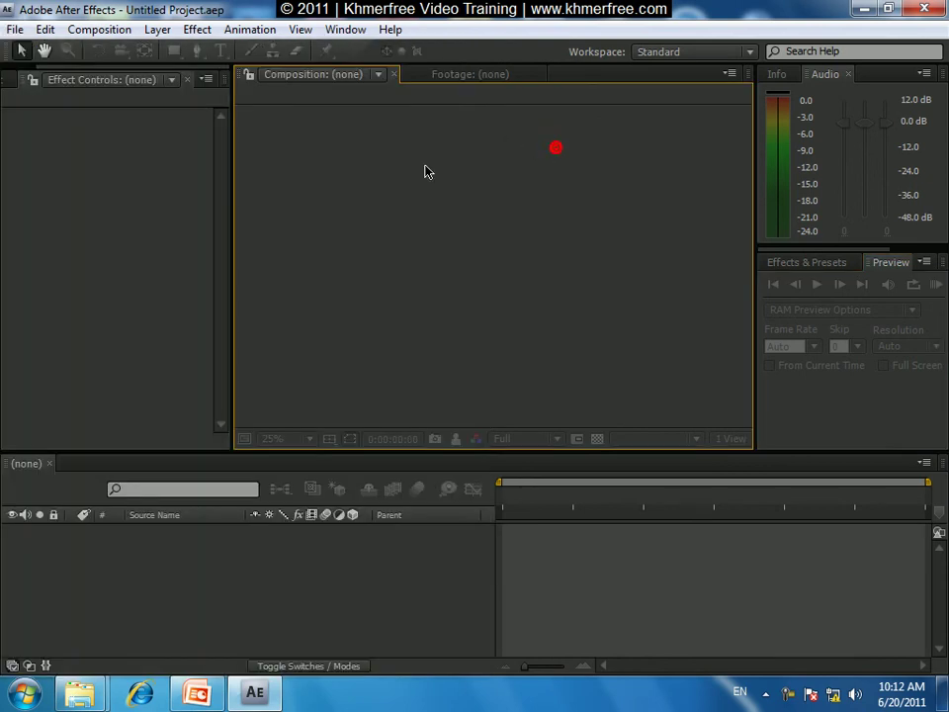
{"action": "left_click", "coordinate": [926, 11]}
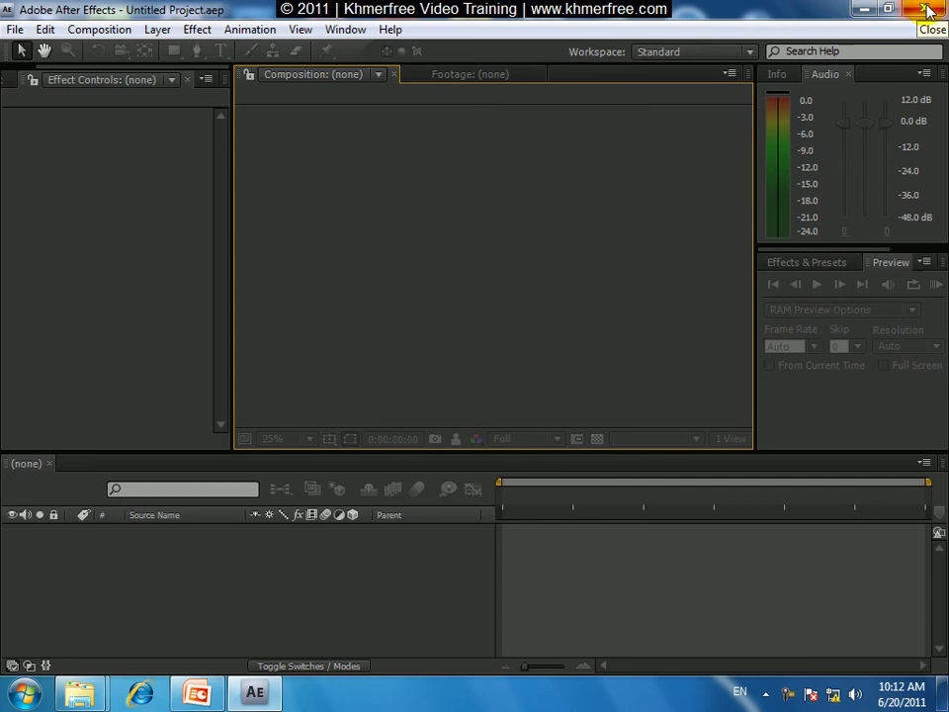
{"action": "left_click", "coordinate": [926, 11]}
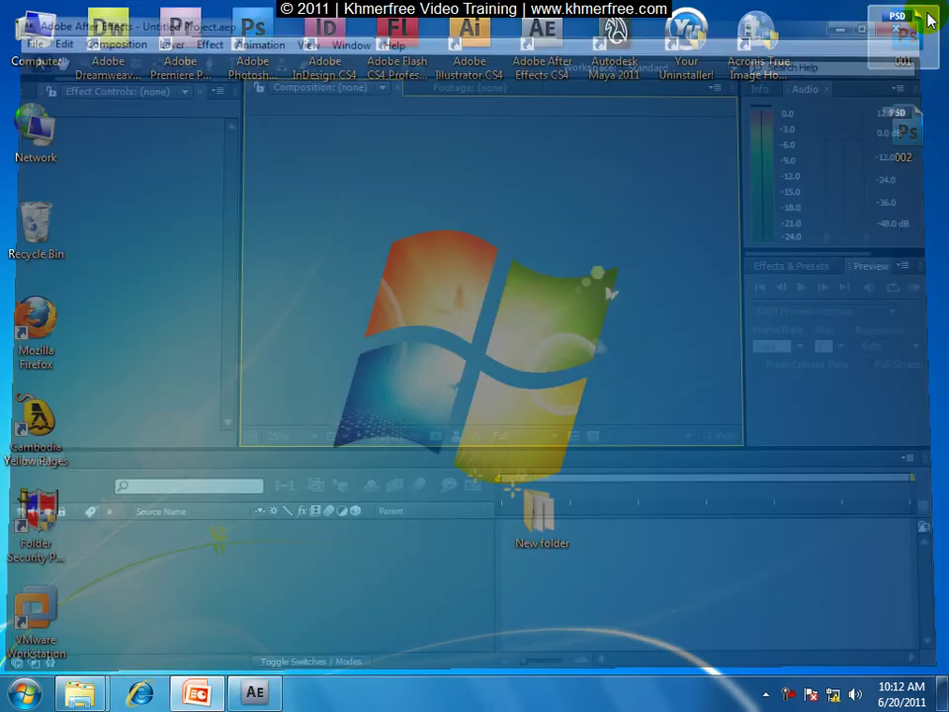
{"action": "left_click", "coordinate": [590, 232]}
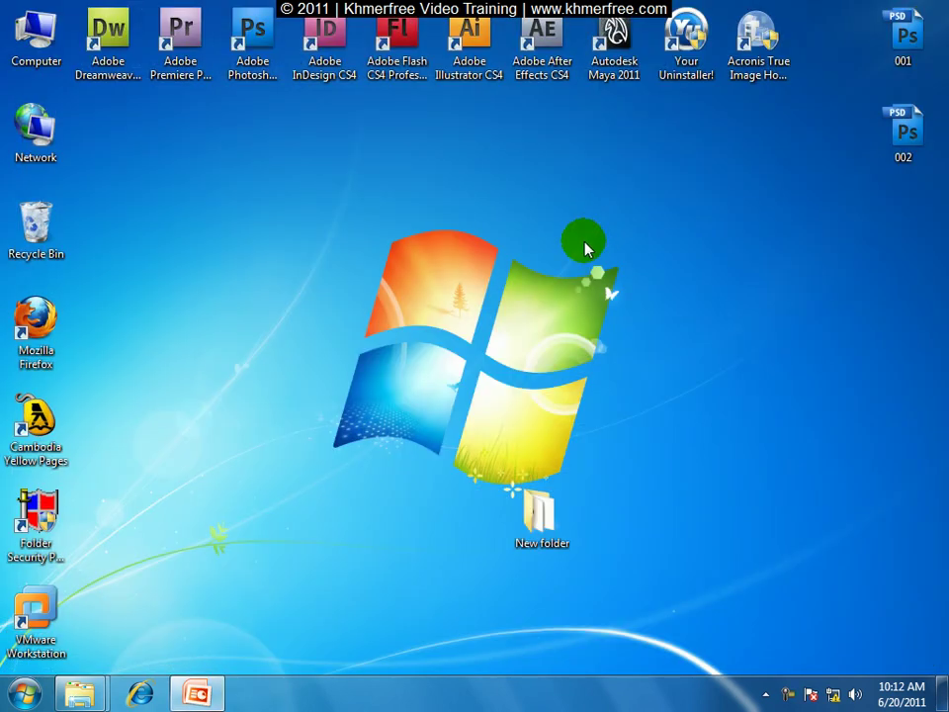